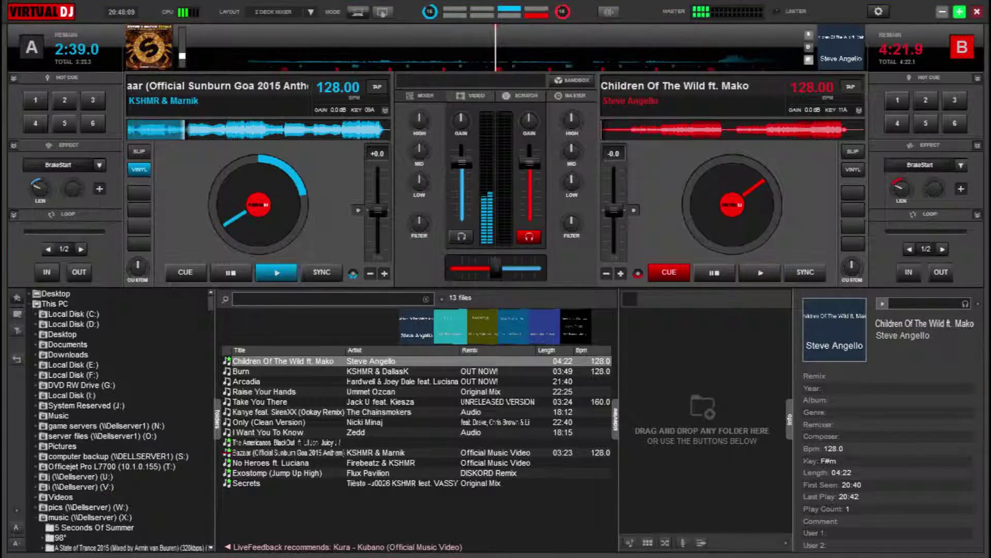
Step: Set deck A's loop length to 1 beat and briefly loop the playing track
click(81, 249)
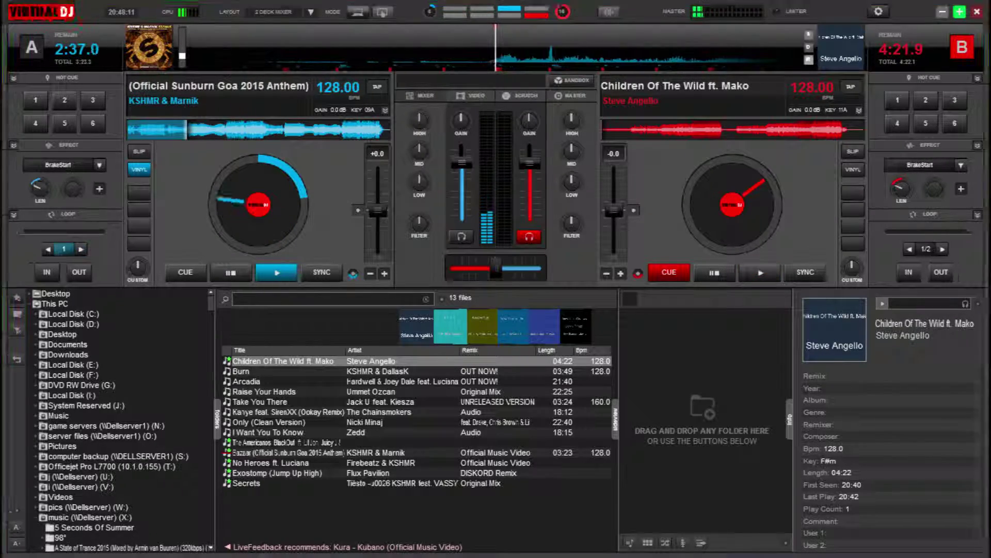
click(64, 249)
click(65, 249)
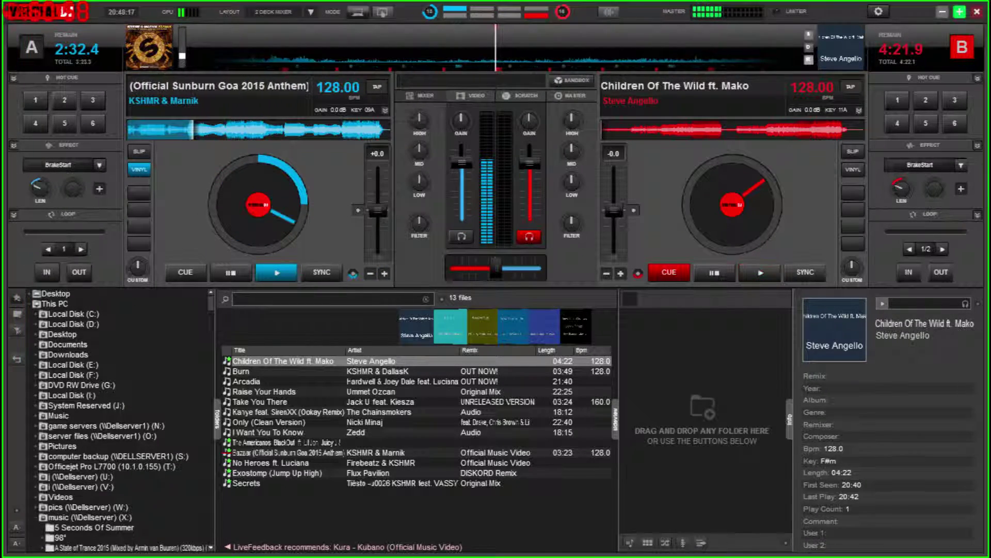
mouse_move(463, 167)
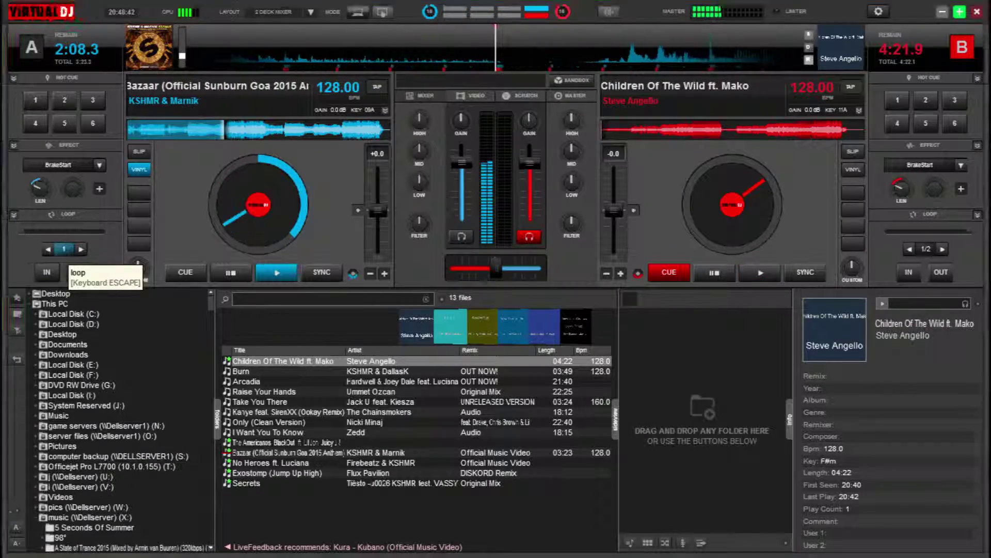
Step: Loop deck A's track briefly at 1 beat and at 1/2 beat, and return the loop length to 1 beat
click(64, 249)
click(48, 249)
click(65, 249)
click(64, 249)
click(81, 248)
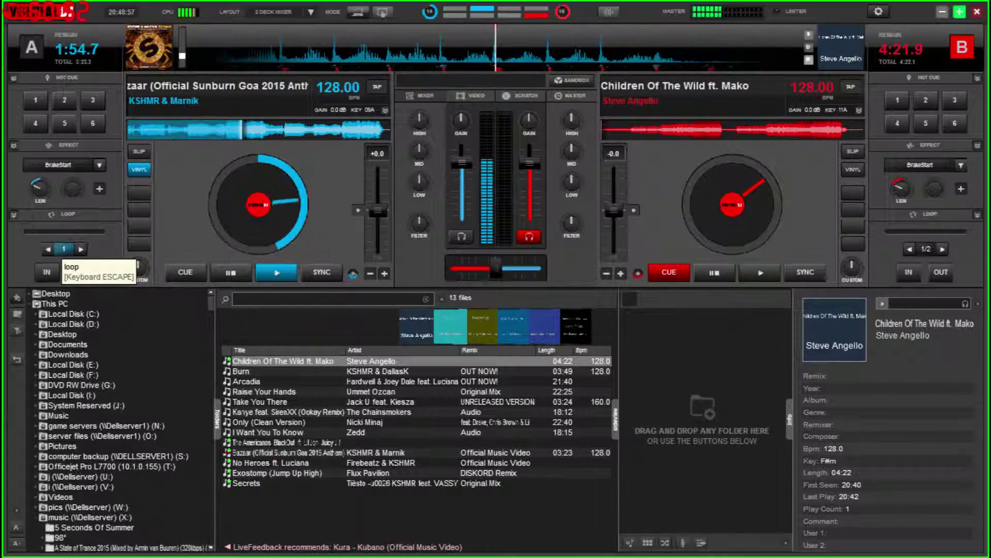
Step: Loop deck A at 1 beat, shorten the loop to 1/2 beat, and briefly loop the track again at that length
click(64, 249)
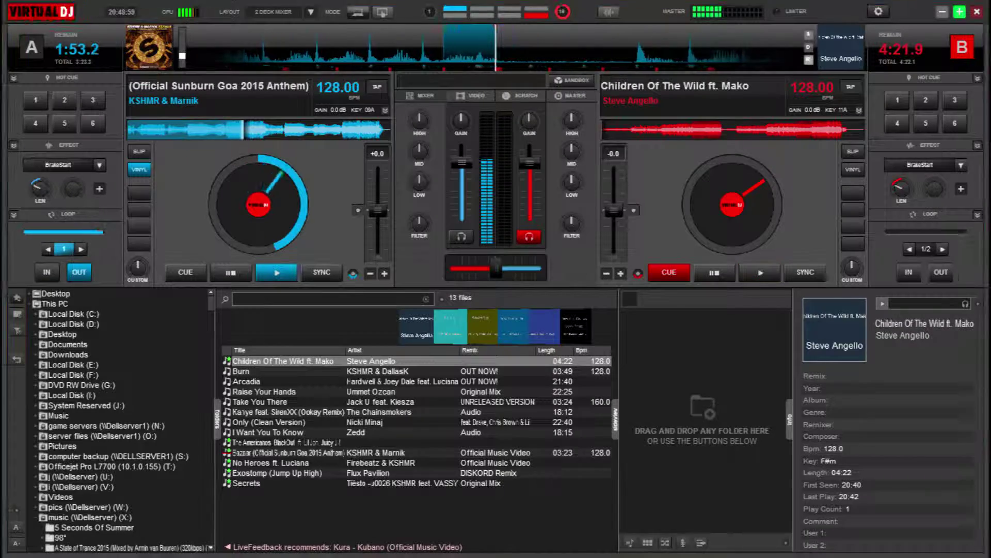
click(48, 249)
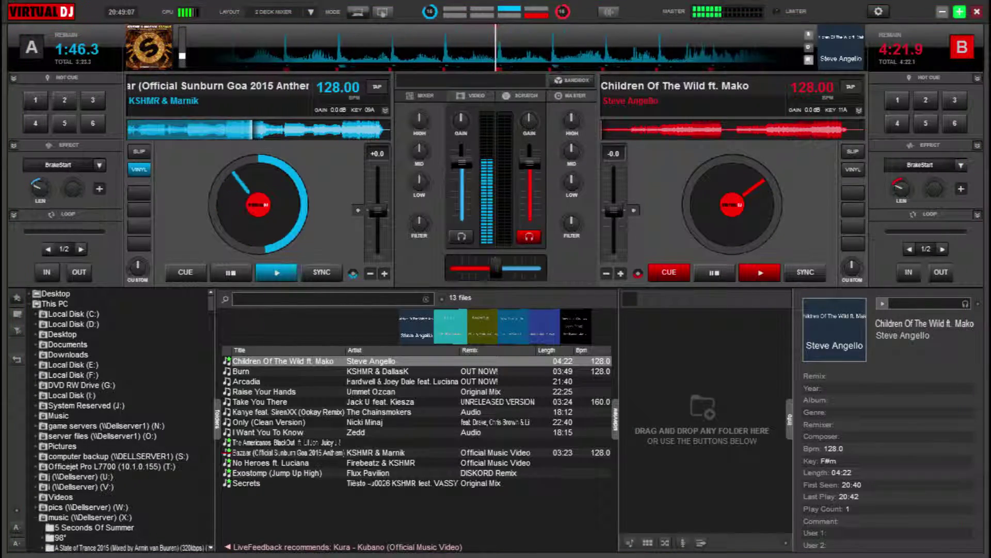
key(space)
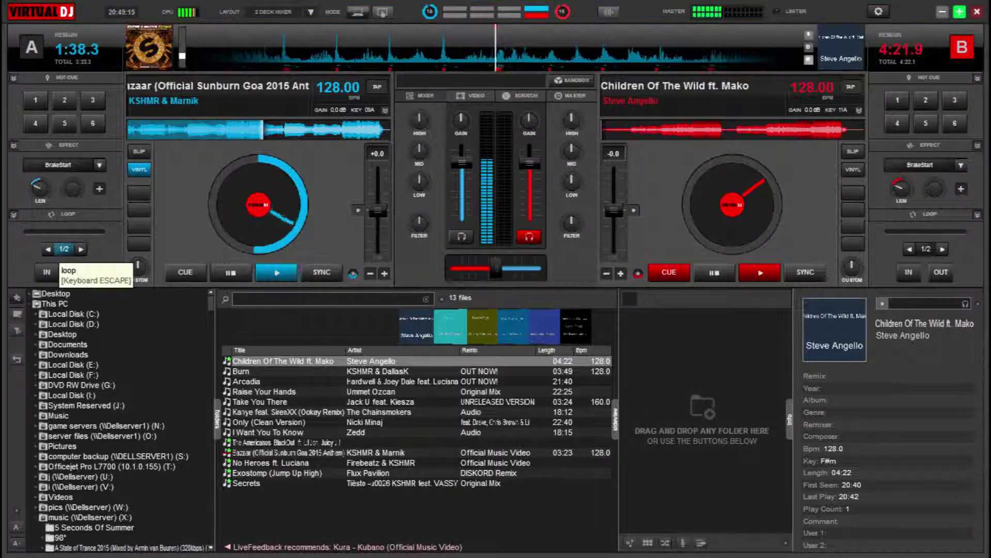
click(64, 249)
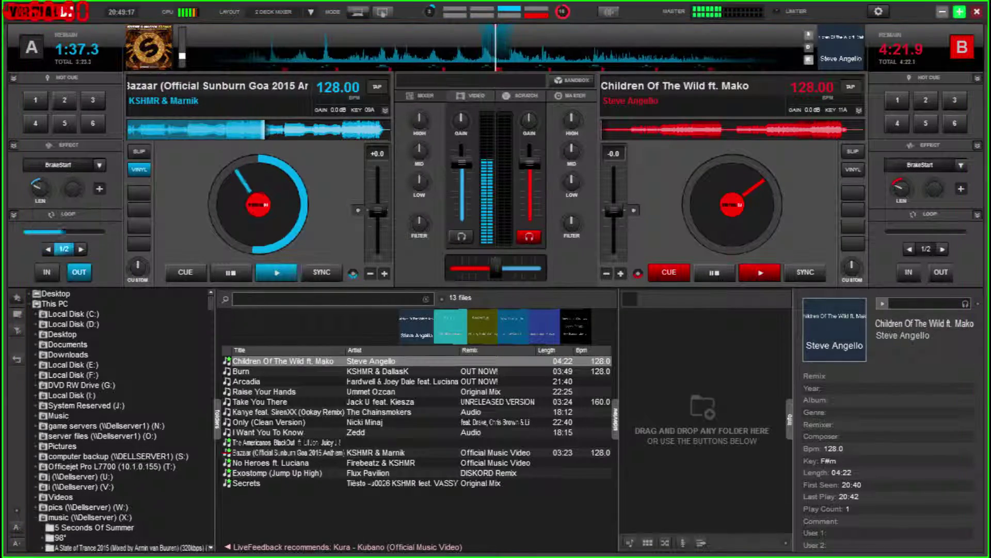
click(64, 249)
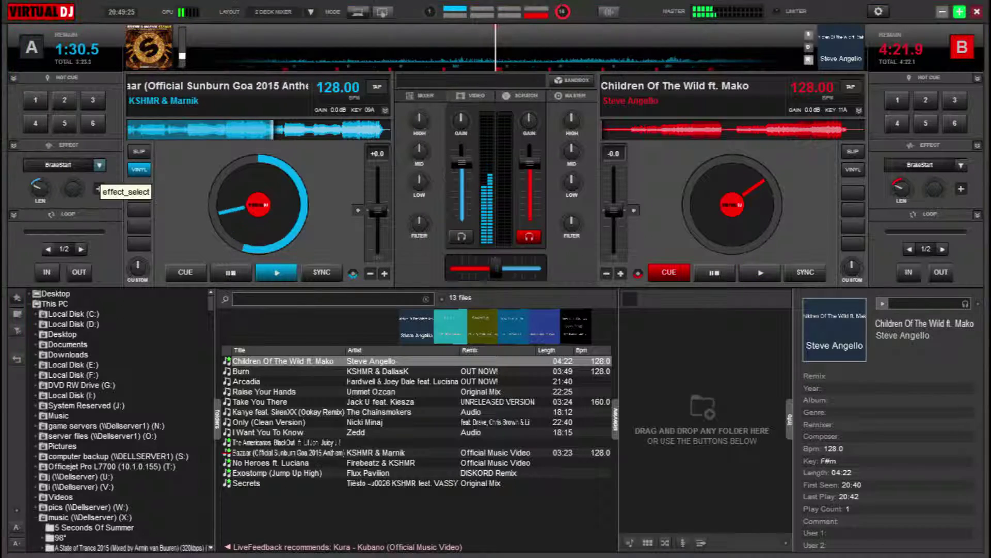
Step: Apply the Beat Grid effect briefly on deck A, and switch to the Flanger effect and toggle it
click(54, 126)
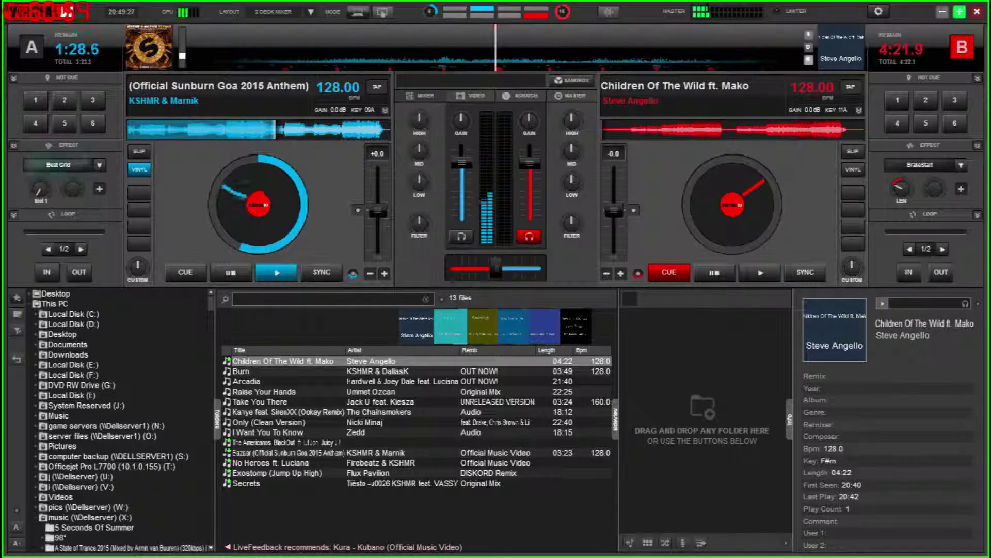
click(51, 167)
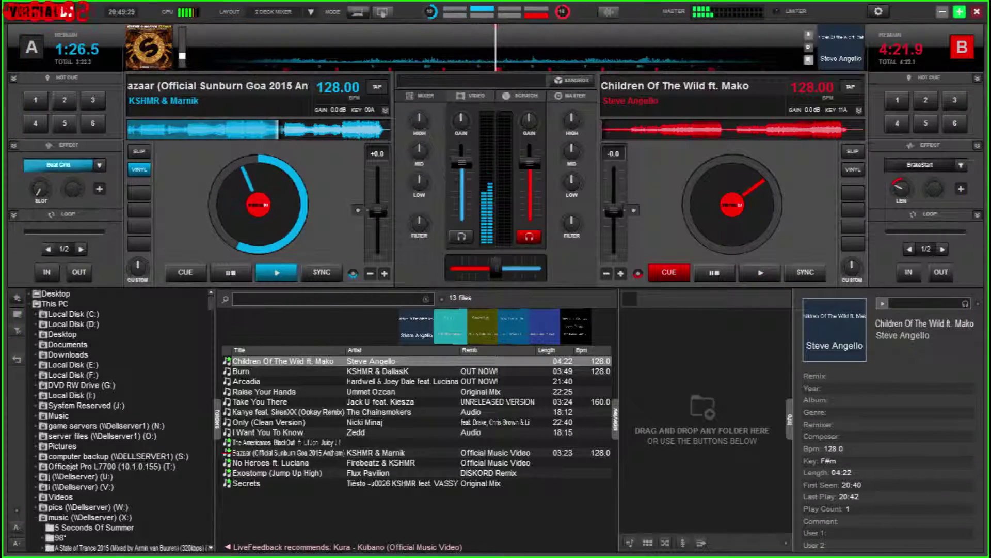
click(100, 165)
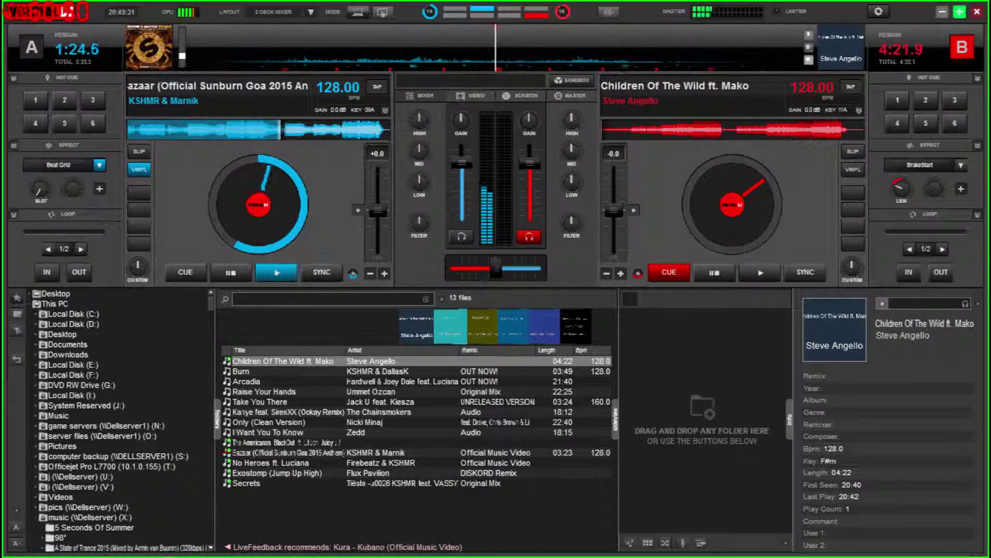
click(59, 207)
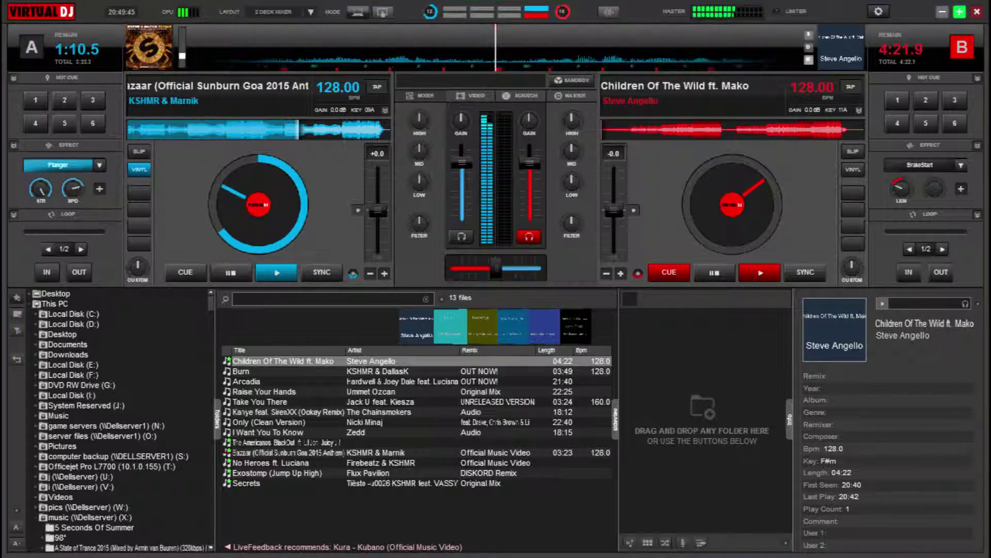
click(60, 167)
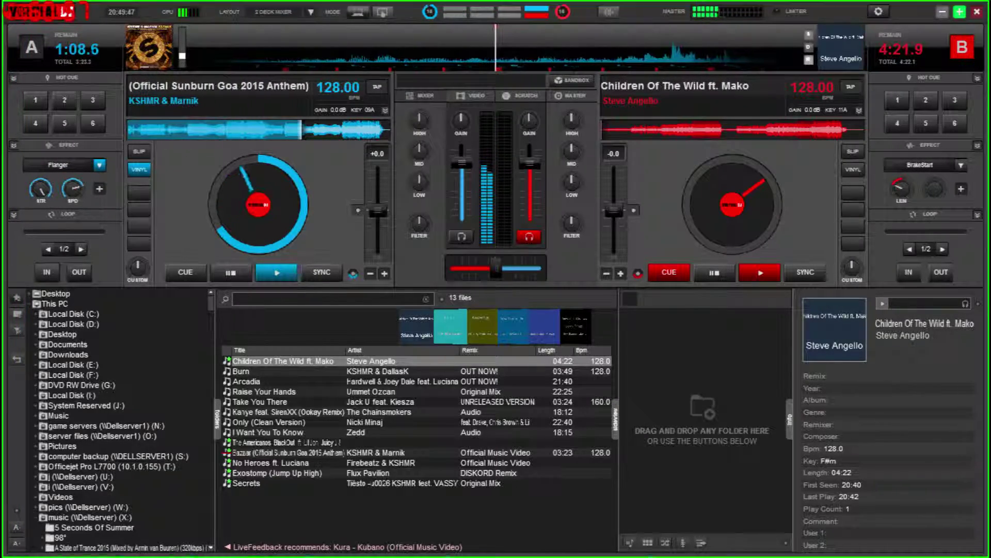
Step: Return deck A's effect to Beat Grid, toggle it on and off, and select the Flanger effect again
click(74, 167)
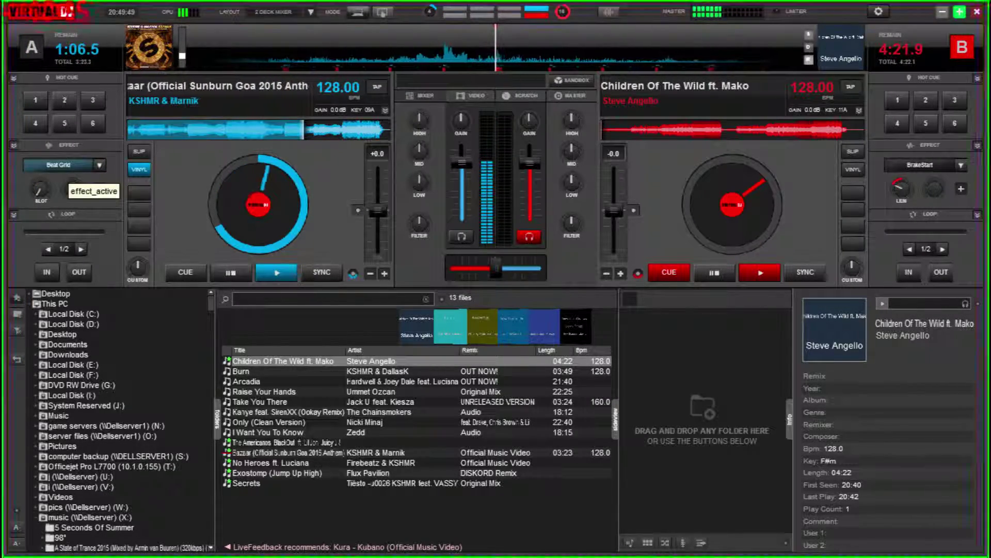
click(58, 165)
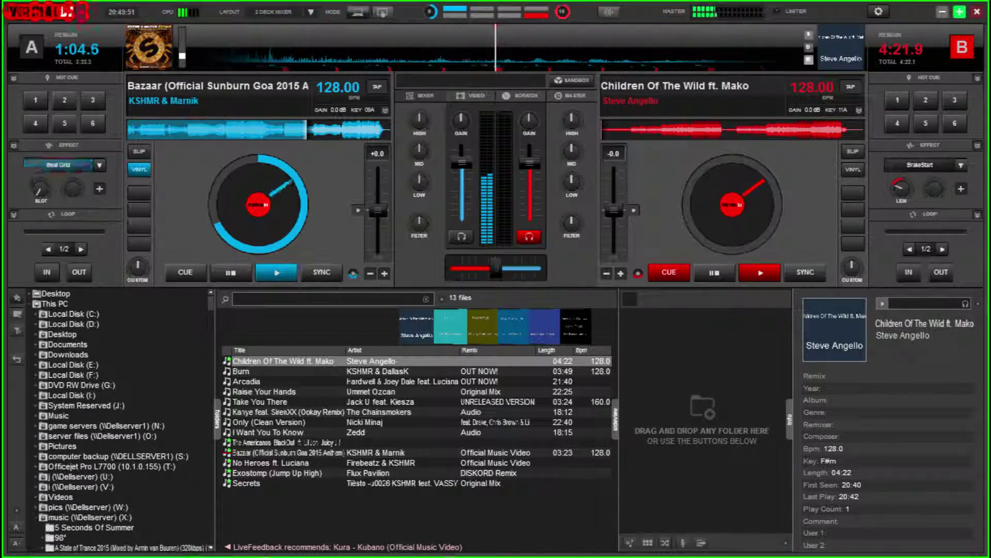
click(58, 165)
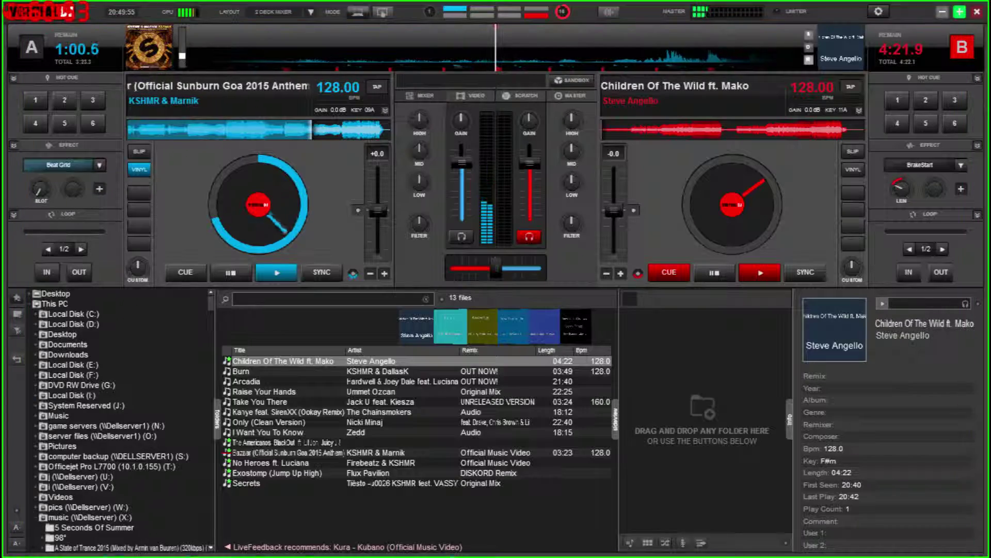
click(73, 167)
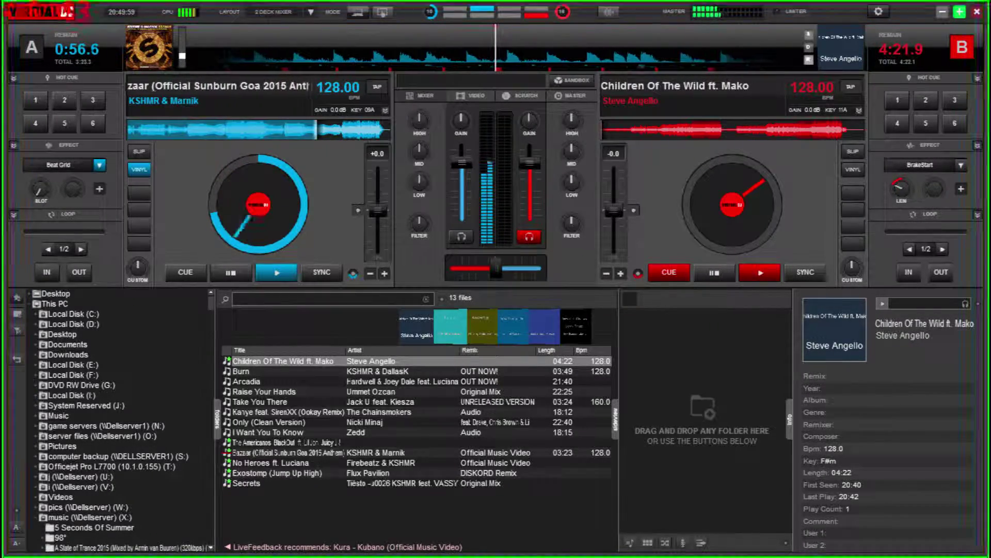
click(115, 230)
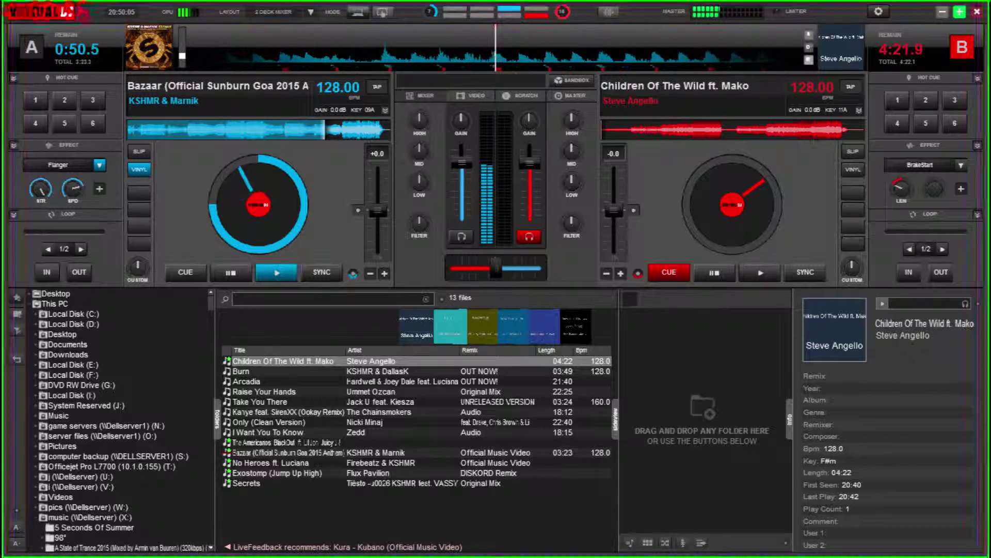
click(139, 210)
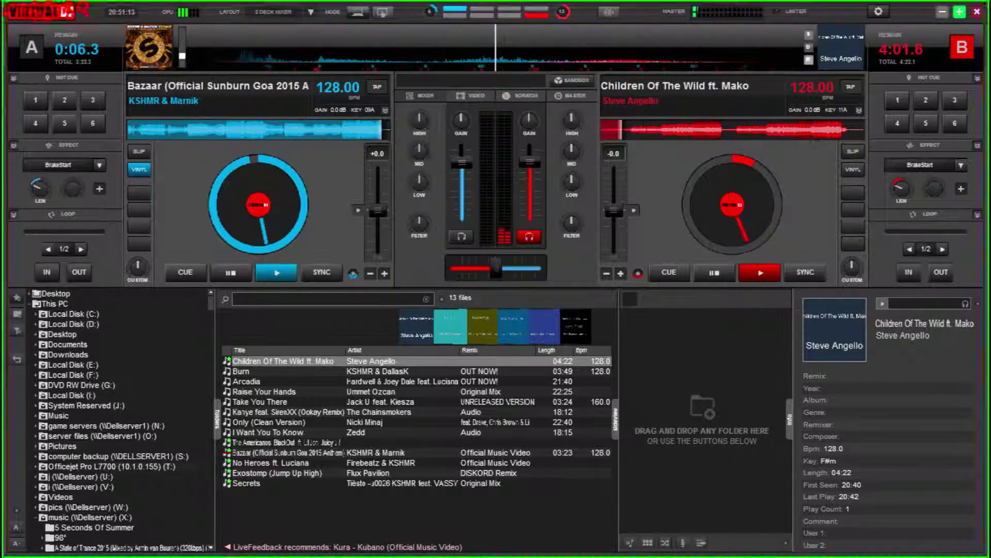
Step: Browse the artist subfolders of the network music folder in the folder list
scroll(119, 418, down, 2)
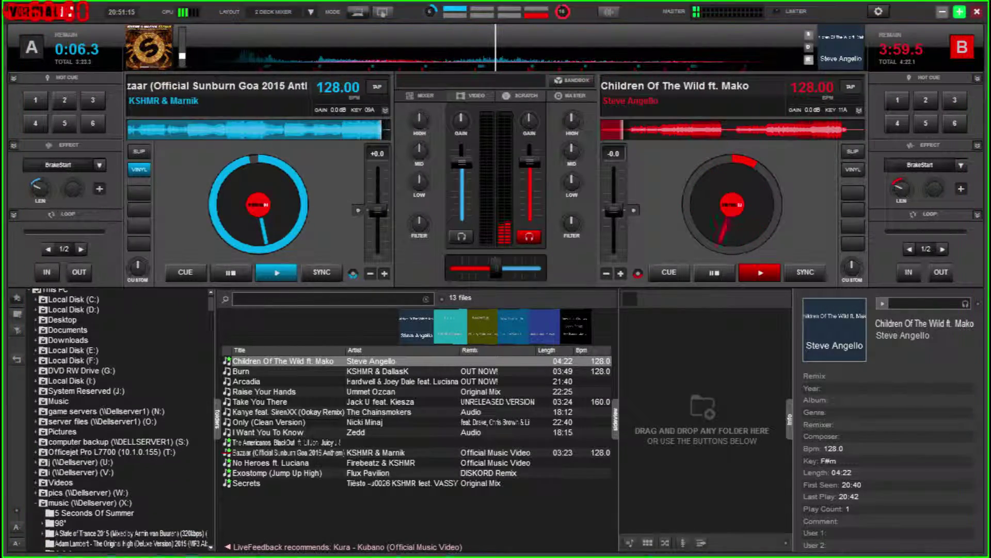
scroll(118, 419, down, 4)
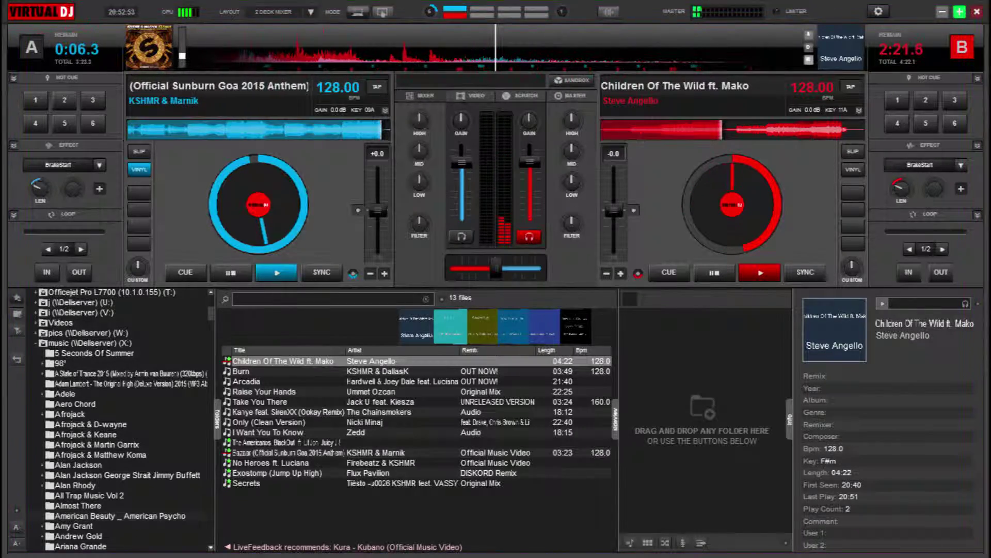
scroll(124, 418, down, 3)
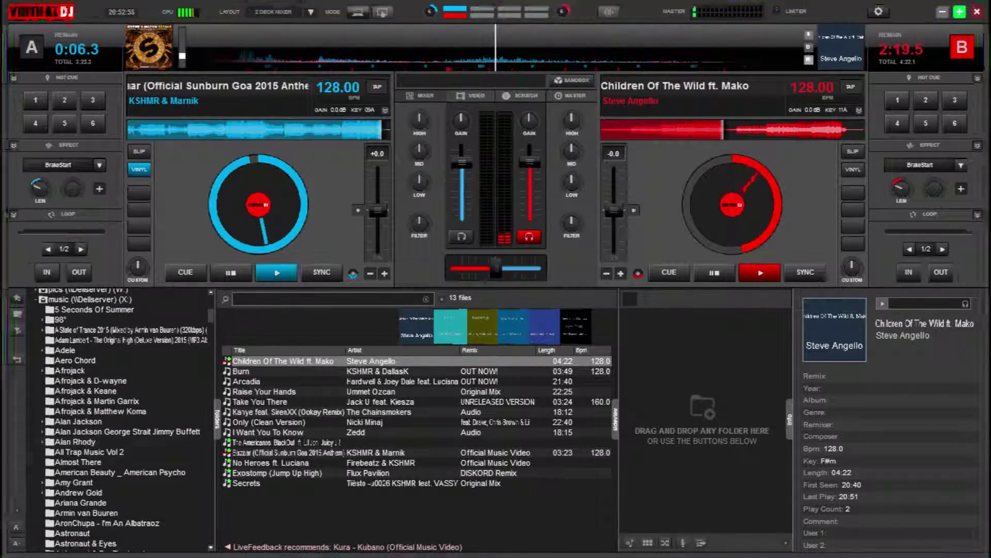
scroll(124, 419, down, 3)
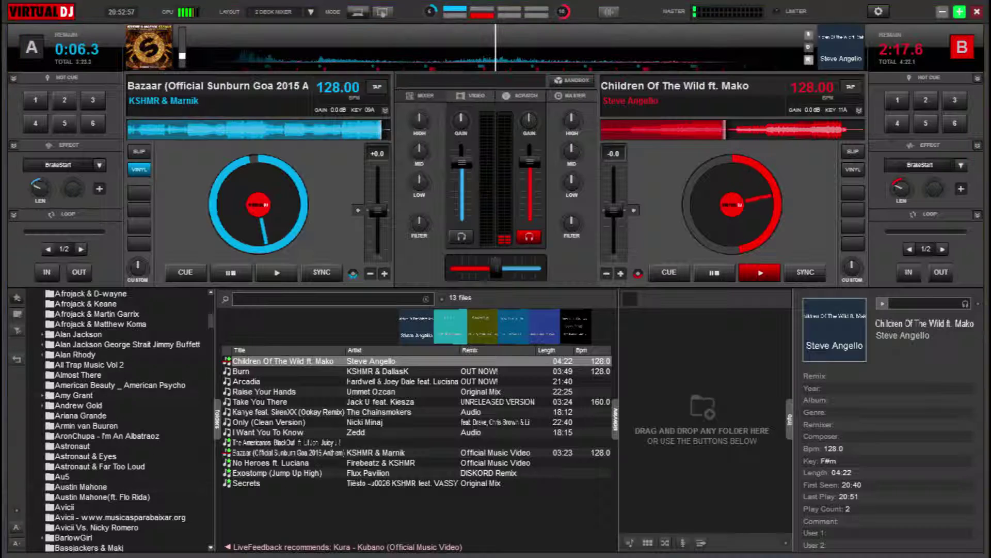
scroll(124, 418, down, 3)
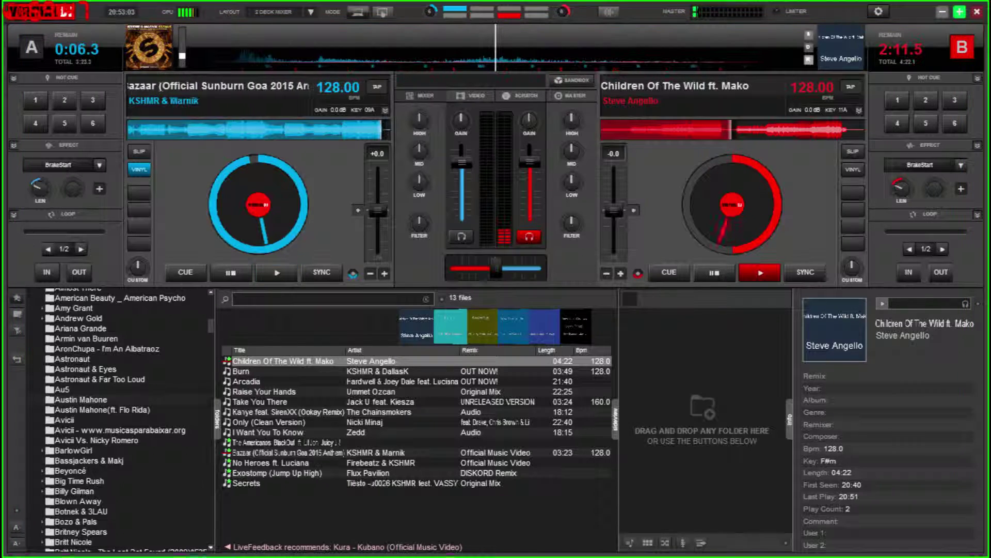
Step: Load "No Heroes ft. Luciana" by Firebeatz & KSHMR onto deck A and start playing it before deck B's track ends
key(space)
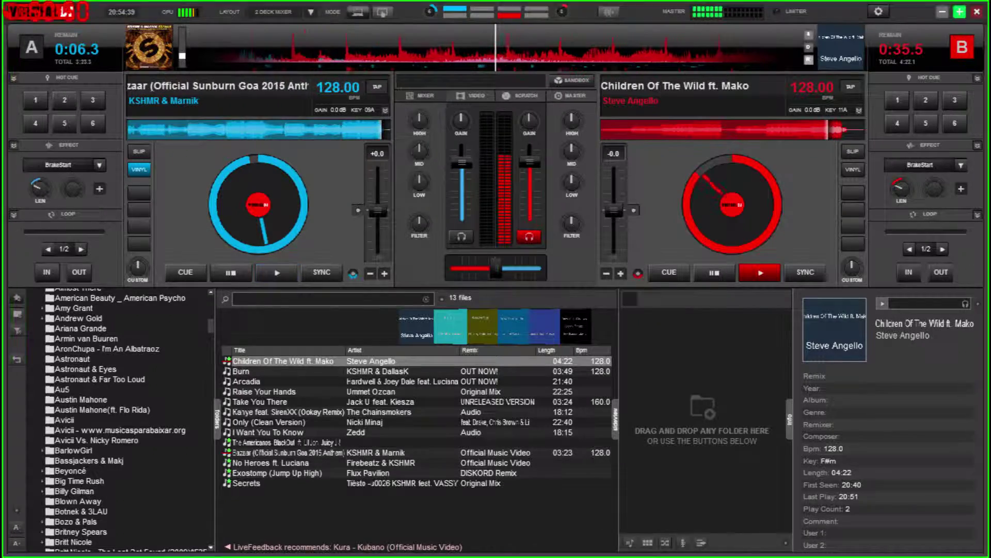
double_click(278, 463)
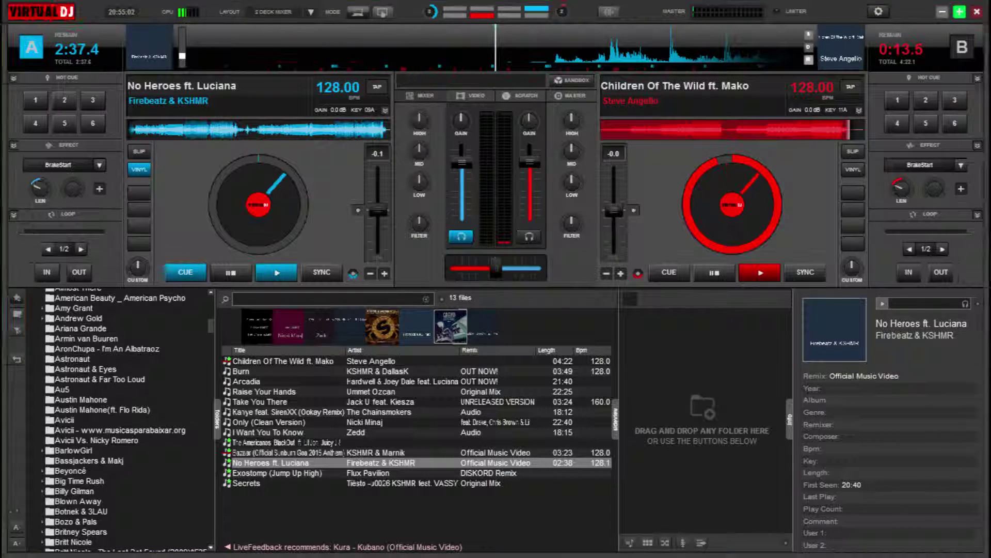
key(space)
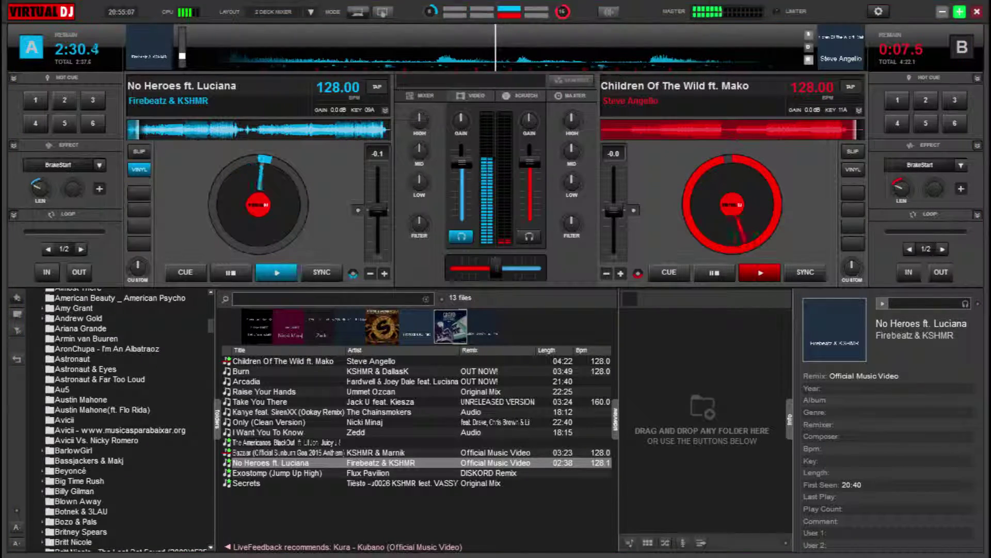
mouse_move(281, 187)
mouse_down()
mouse_move(267, 178)
mouse_move(279, 185)
mouse_up()
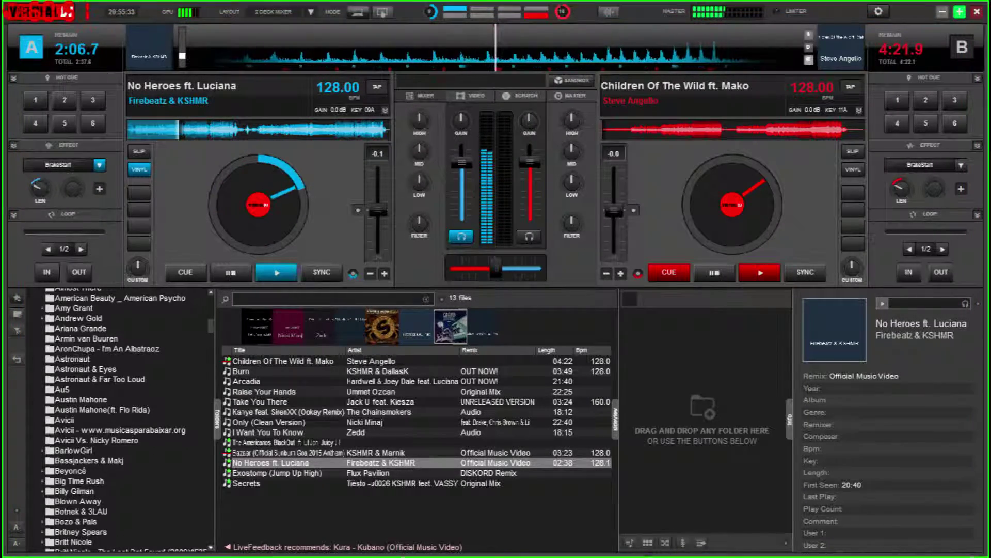
Step: Alternate deck A's effect between Flanger and Beat Grid, toggling them on and off over "No Heroes", and leave Flanger selected
click(124, 243)
click(58, 166)
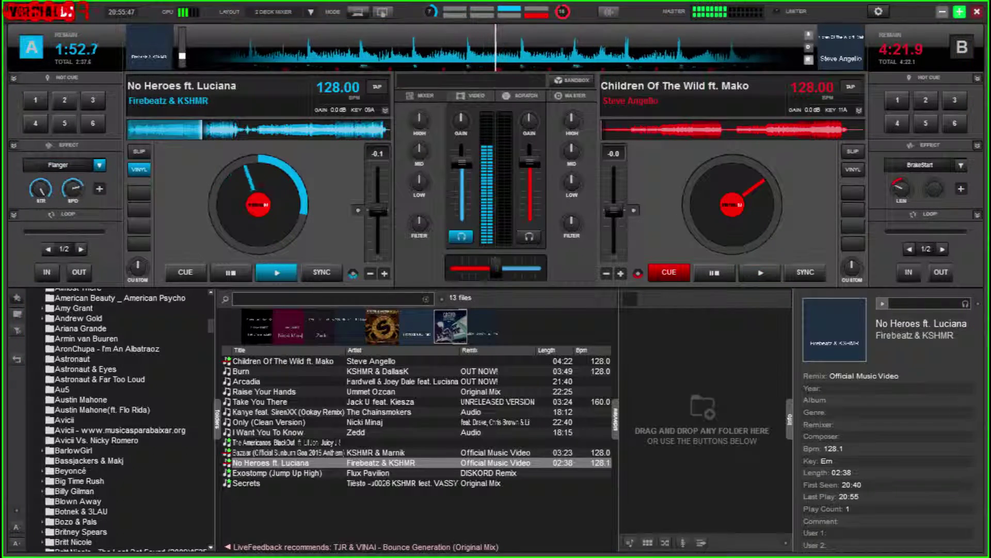
click(99, 178)
click(58, 165)
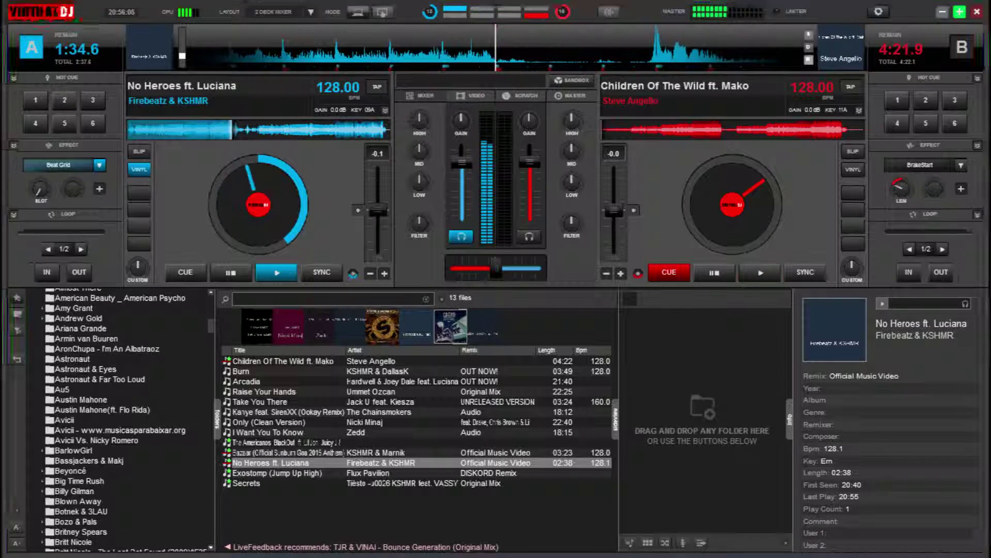
key(space)
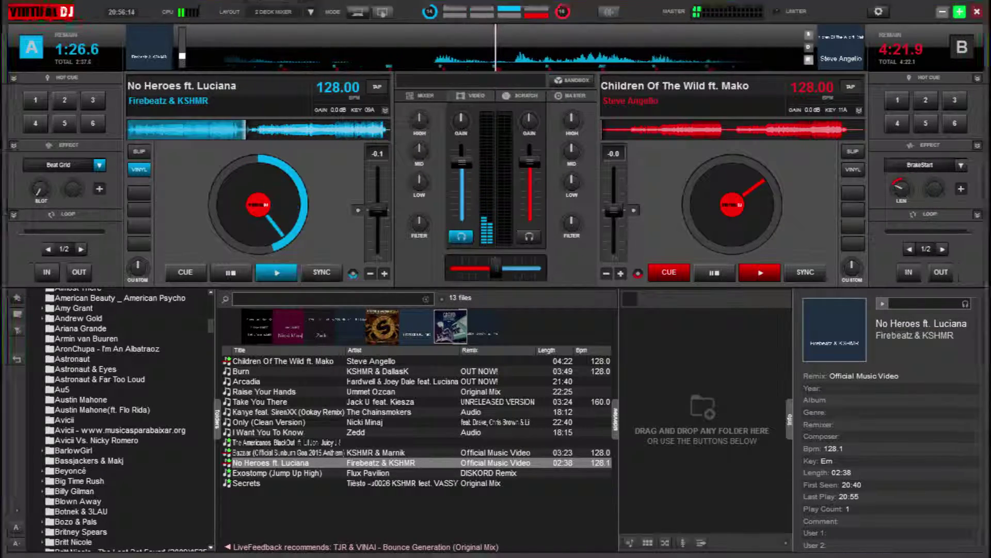
click(59, 164)
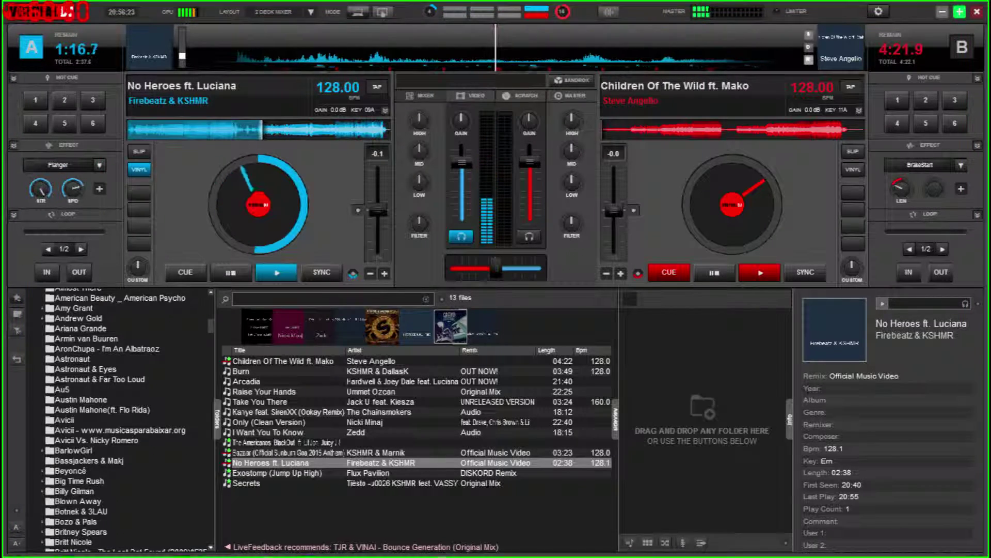
Step: Set deck A's loop length to 1 beat while "No Heroes ft. Luciana" plays
key(space)
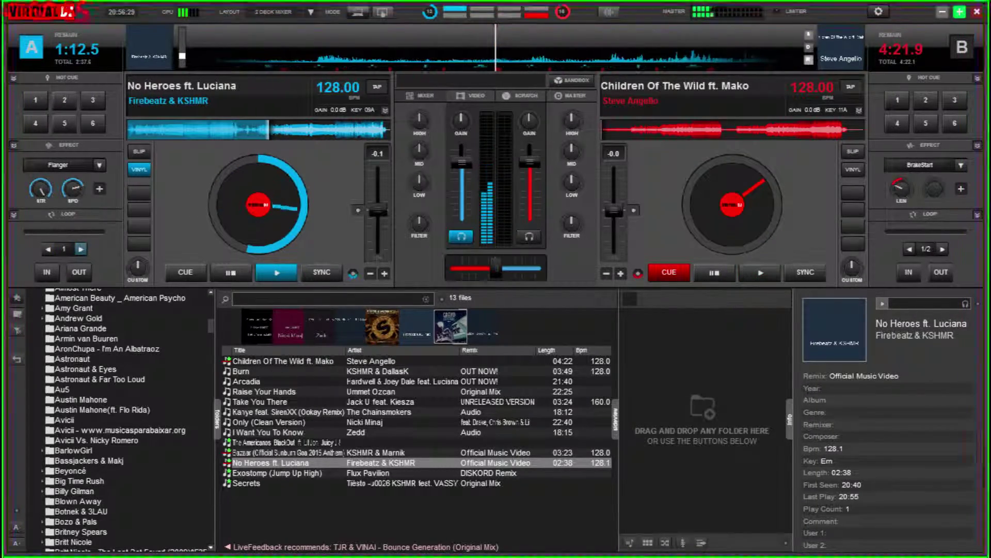
key(1)
key(l)
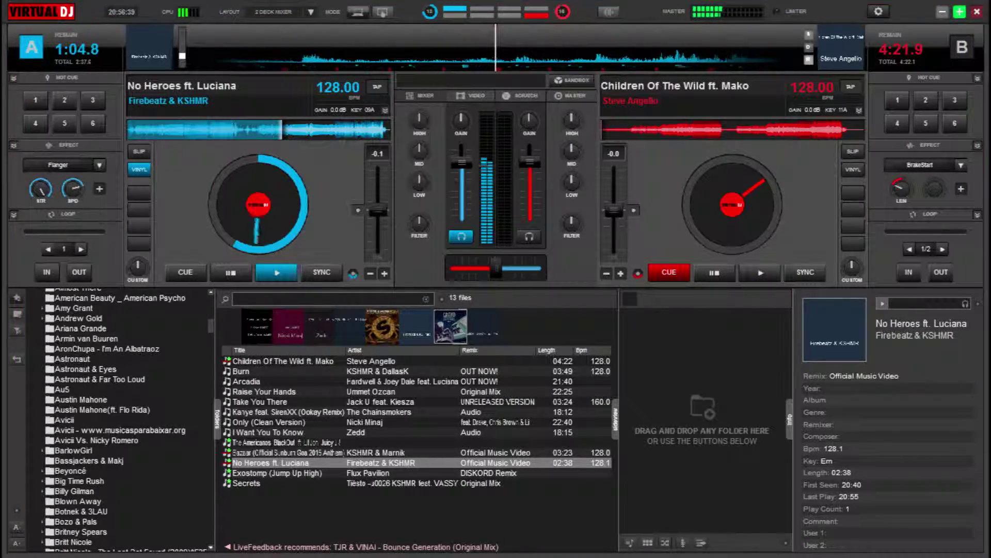
key(space)
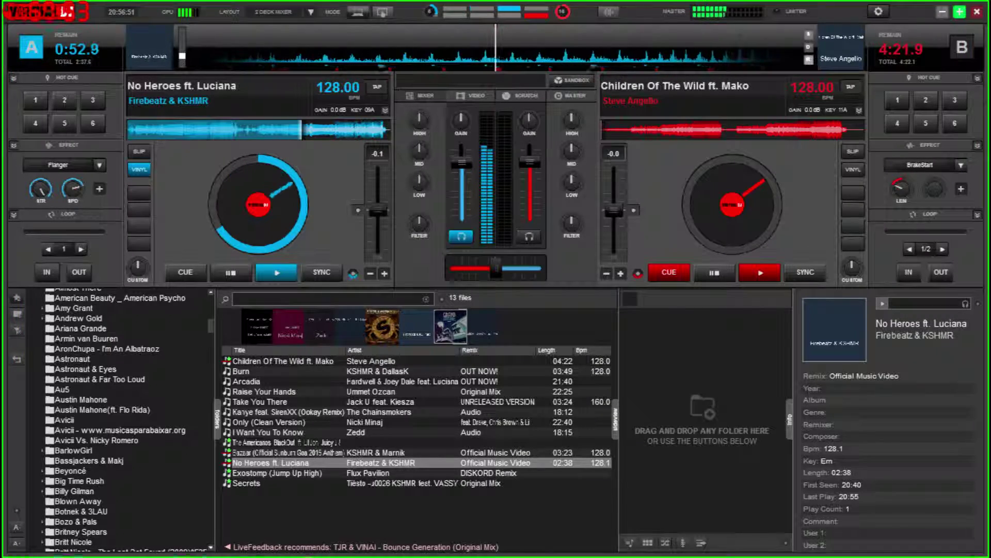
Step: Show the scratch waveform view in the mixer section and briefly loop the end of deck A's track at 1/2 beat
click(521, 95)
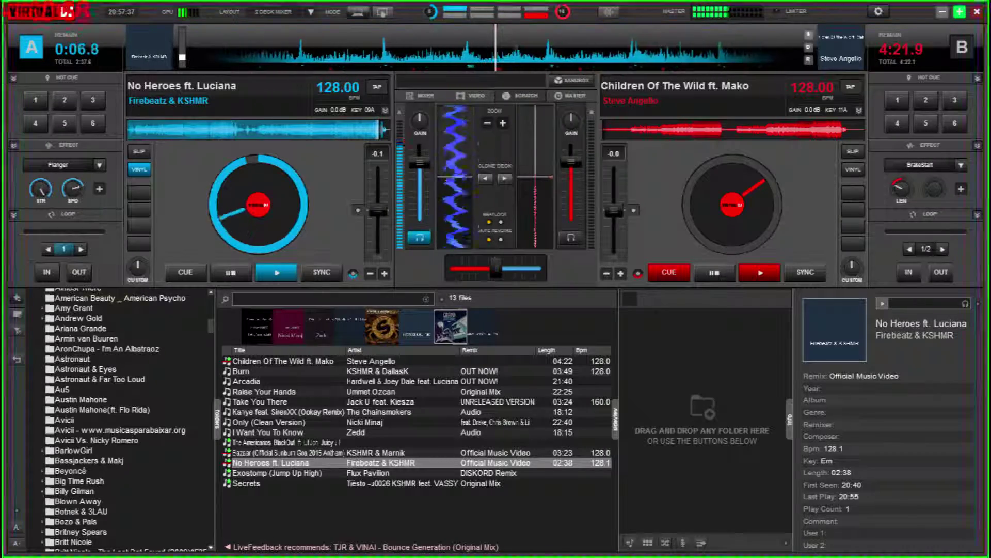
click(48, 249)
click(63, 249)
click(63, 249)
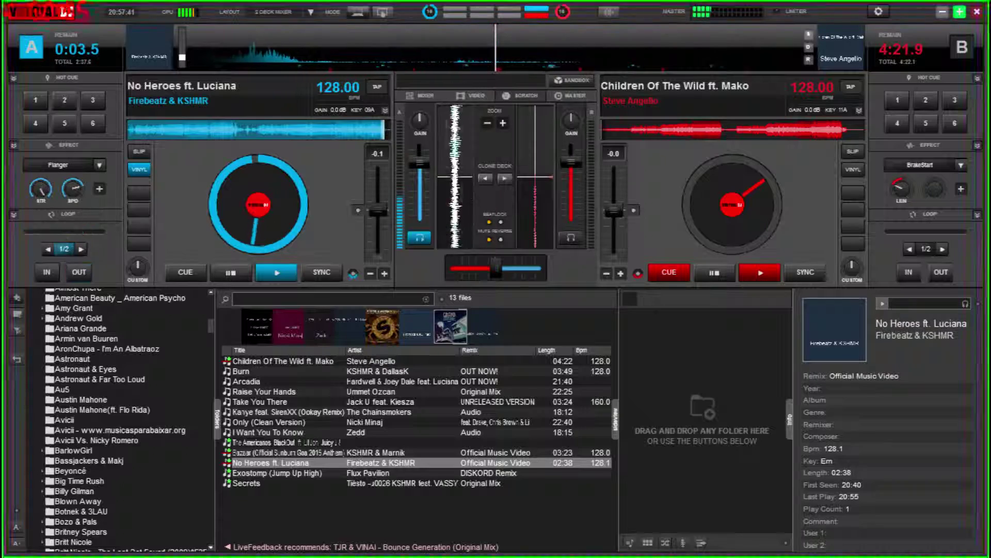